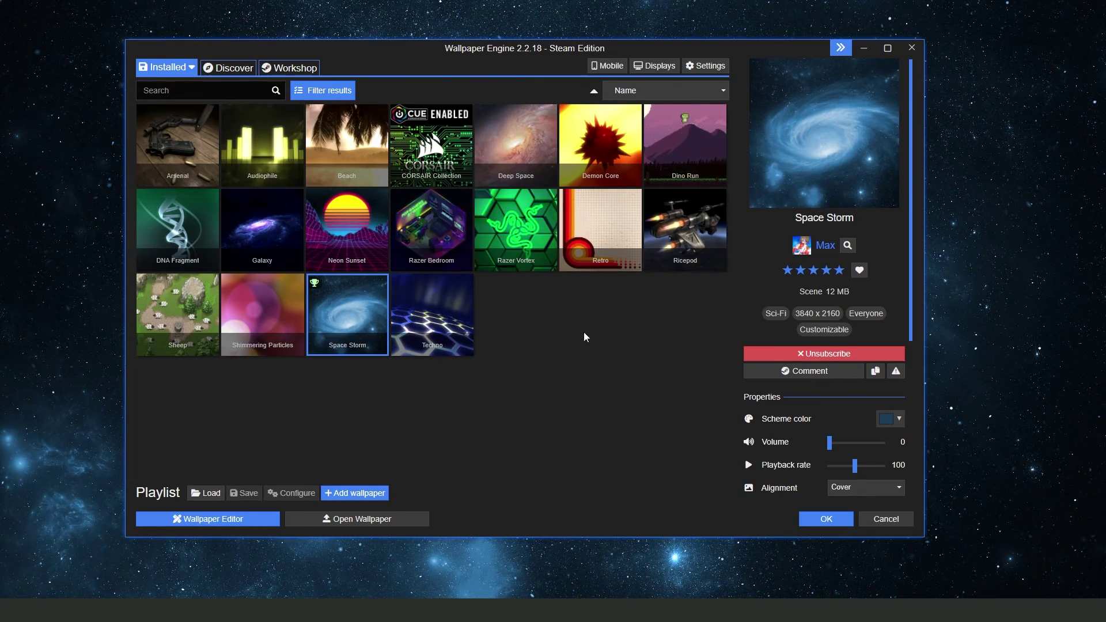
# - Go from the Discover page to the Workshop grid of top-rated community wallpapers
pyautogui.click(228, 67)
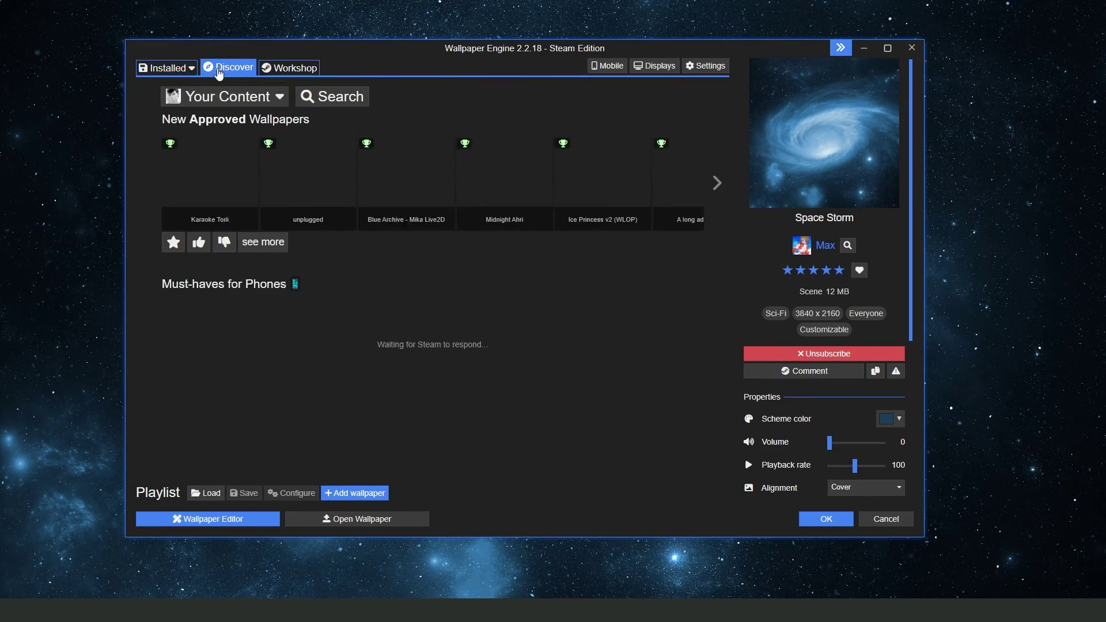
pyautogui.click(288, 70)
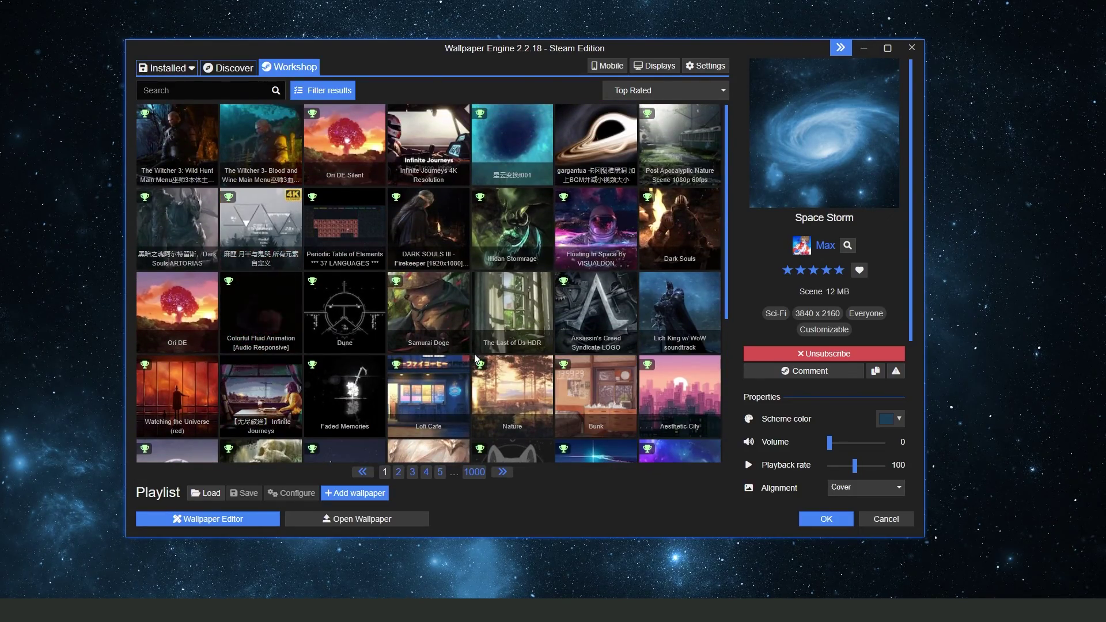
# - Focus the Workshop search box to search for 'space'
pyautogui.click(168, 68)
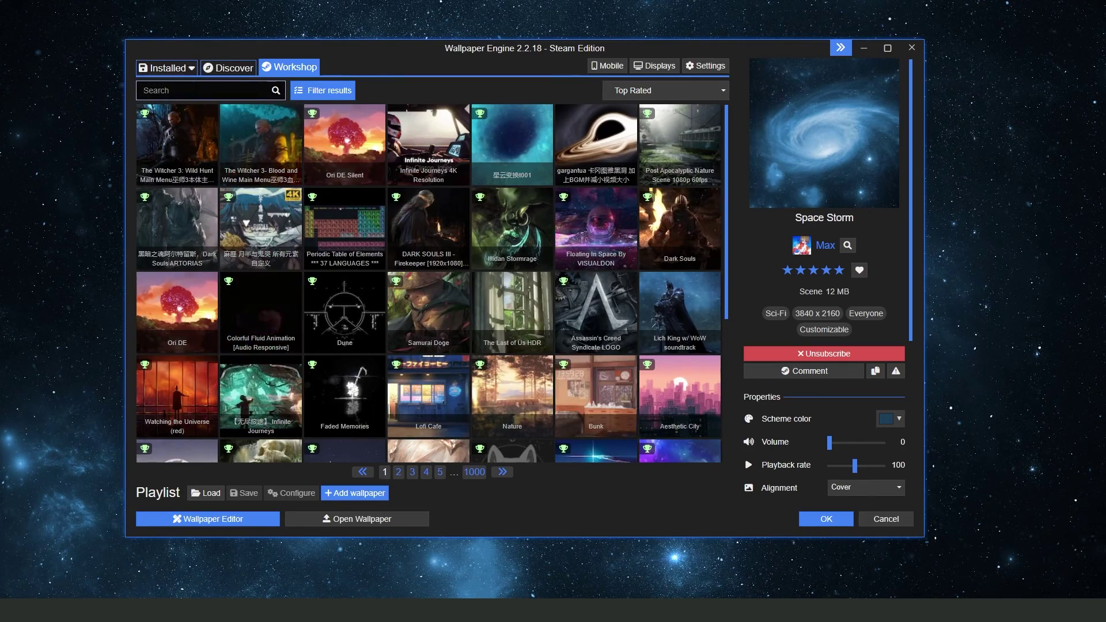
pyautogui.write('space')
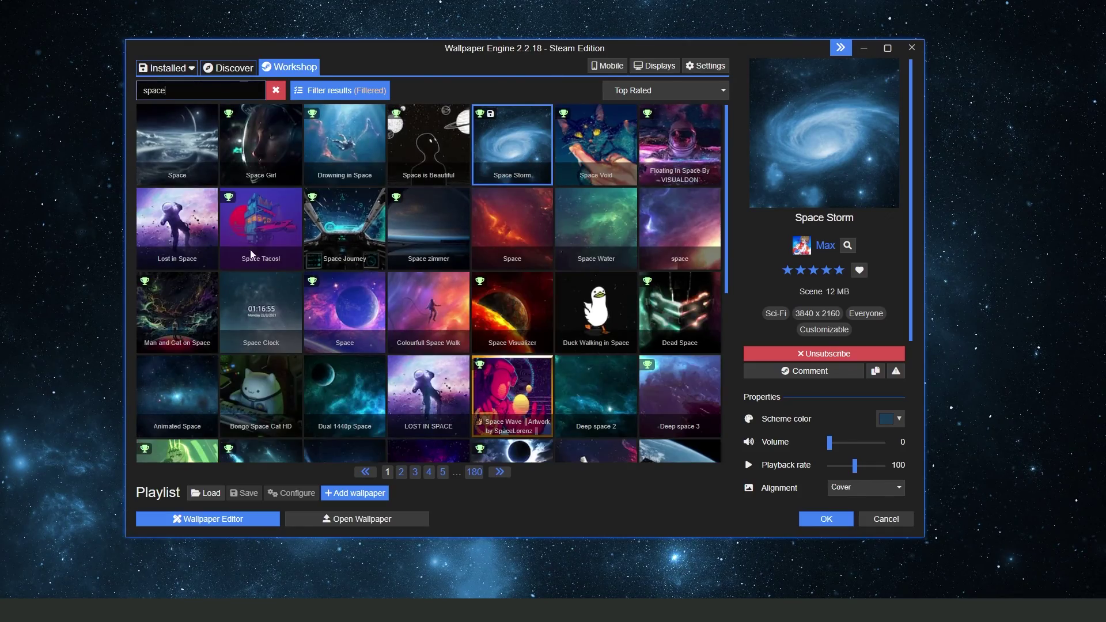
pyautogui.scroll(-5, 285, 298)
pyautogui.scroll(5, 467, 301)
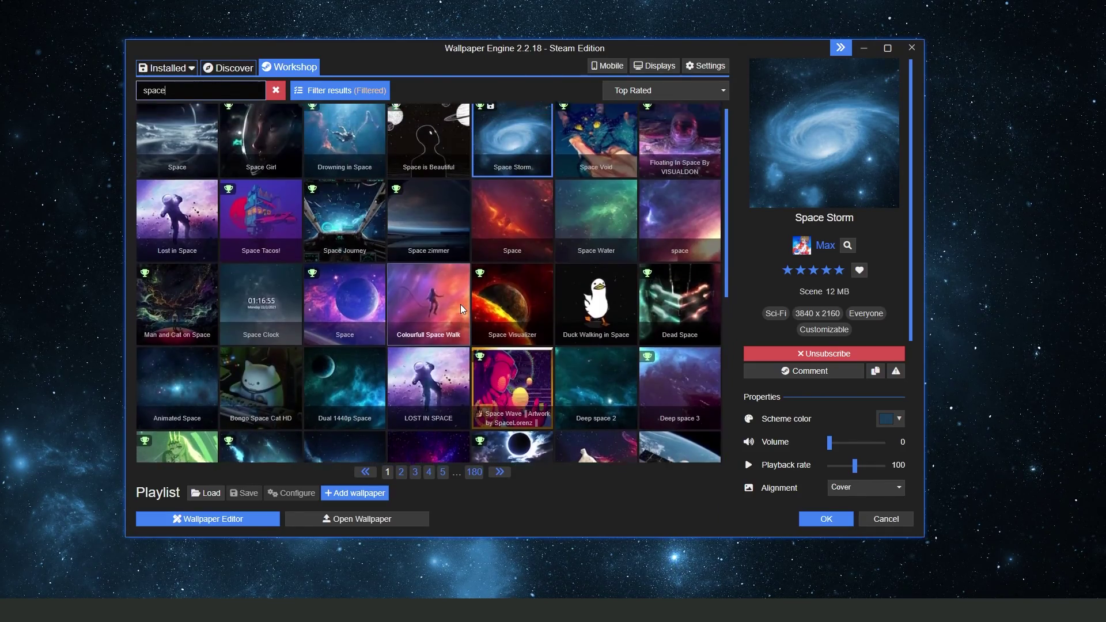
pyautogui.scroll(1, 460, 305)
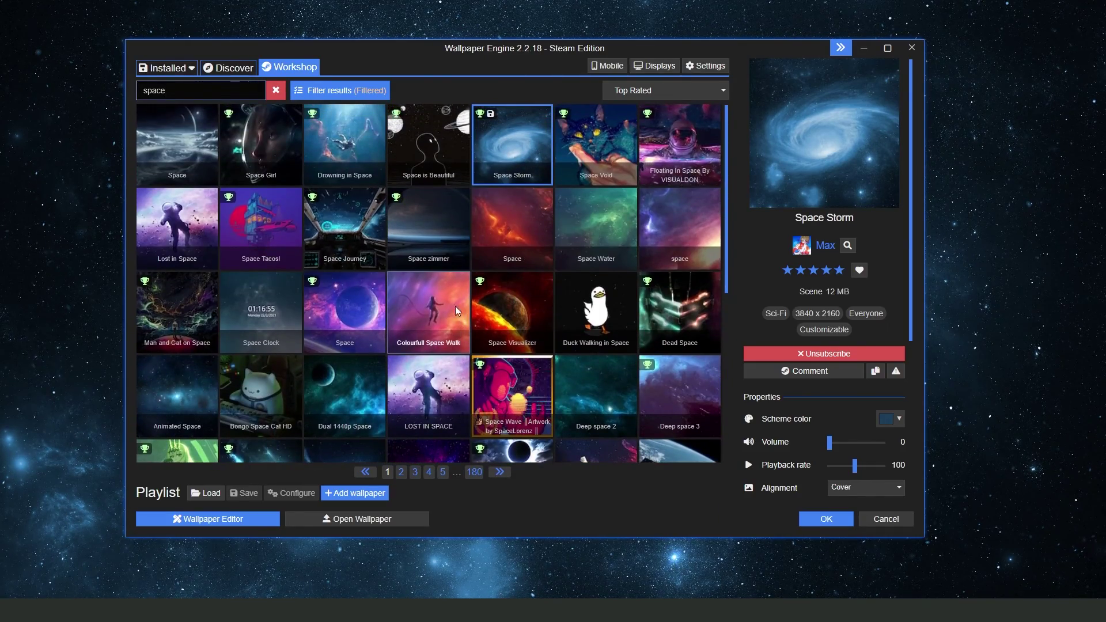
# - Pick the Space Wave wallpaper from the results to subscribe and start its download
pyautogui.click(504, 396)
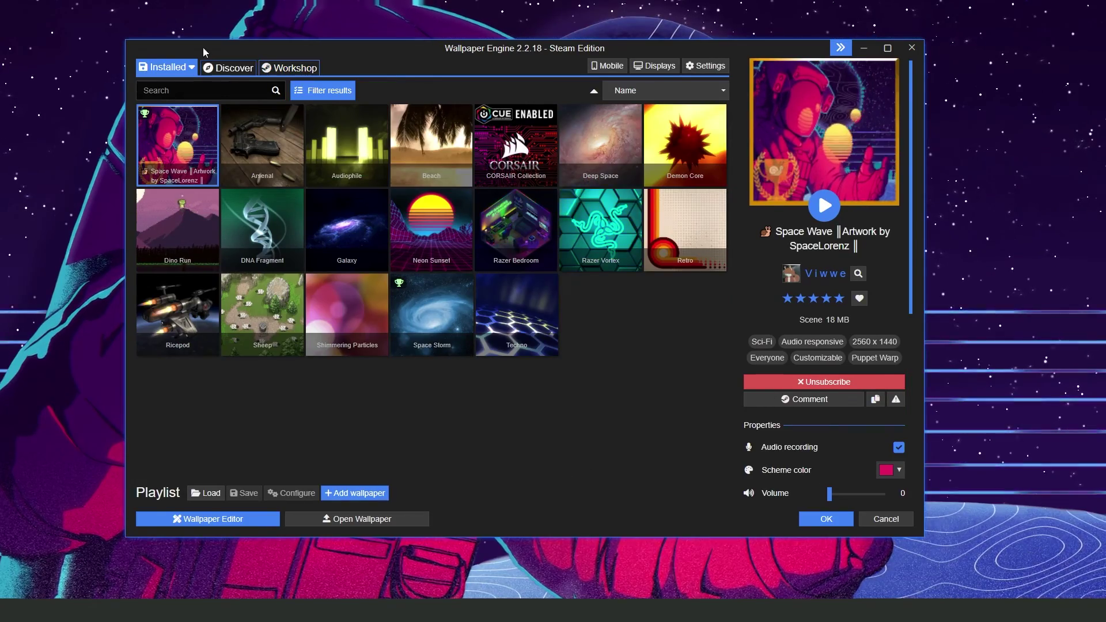
# - Select Space Wave in the Installed library, dismiss its configuration options, and bring the window back
pyautogui.click(192, 68)
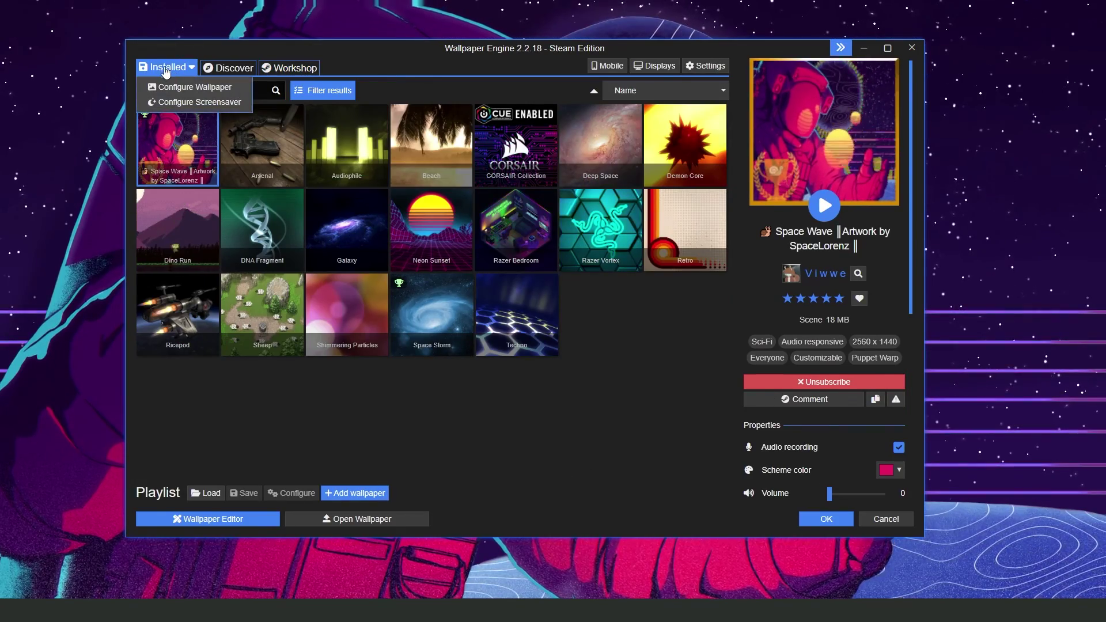
pyautogui.click(676, 351)
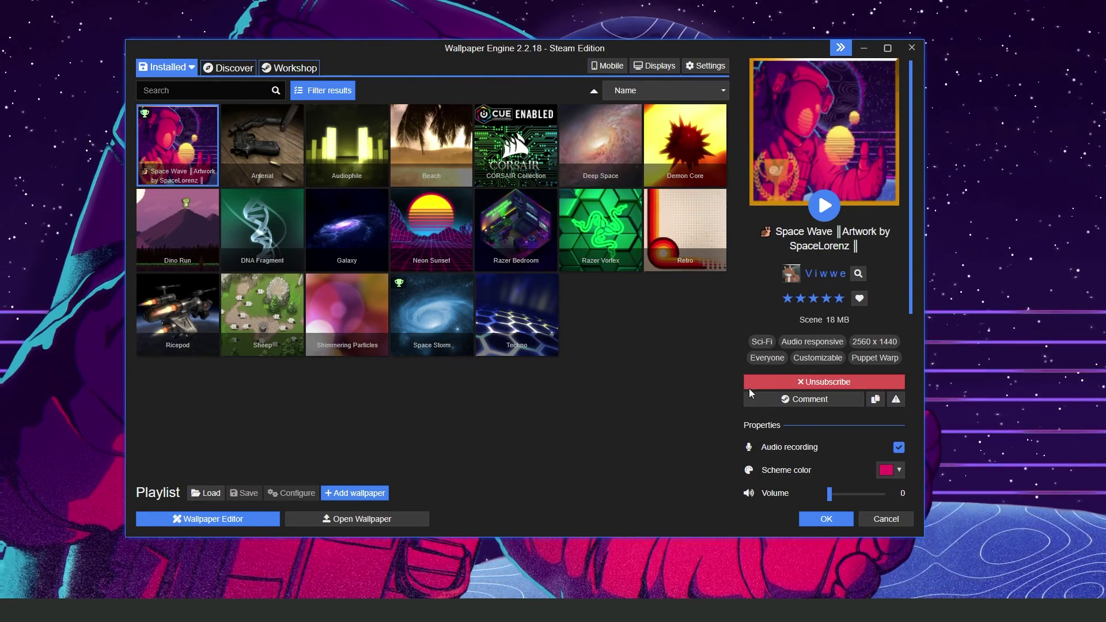
pyautogui.scroll(-5, 815, 342)
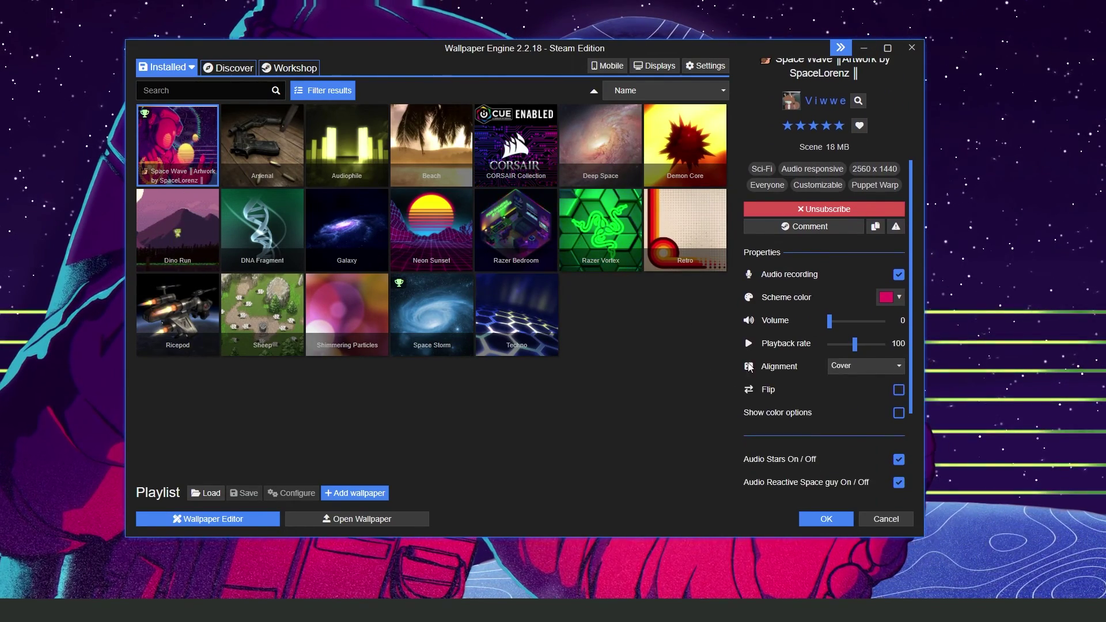
pyautogui.scroll(3, 791, 395)
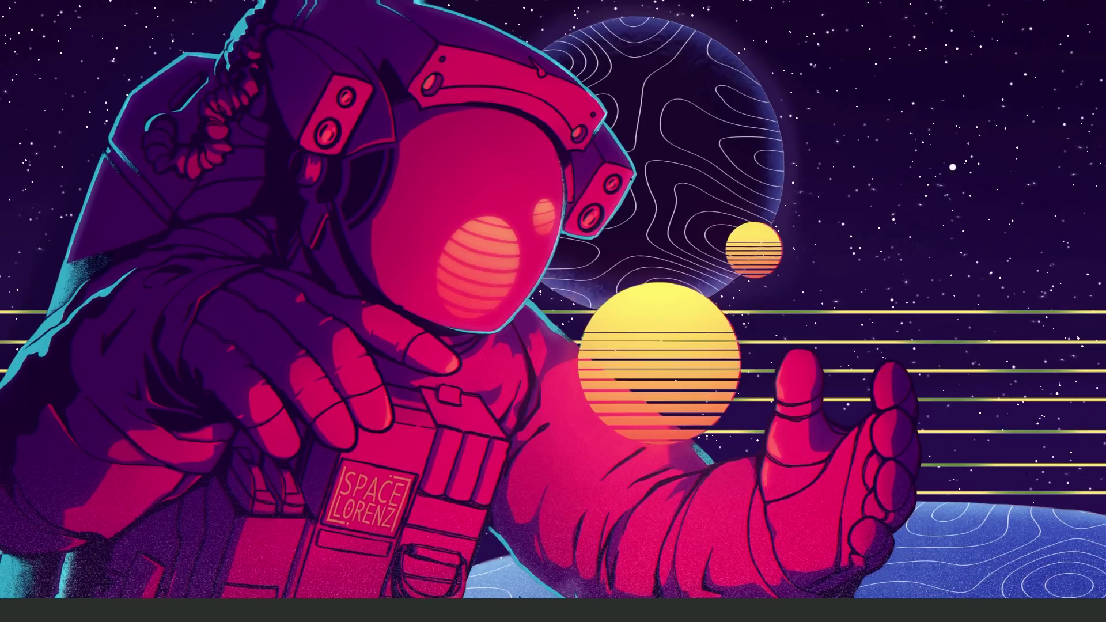
pyautogui.hotkey('alt', 'Tab')
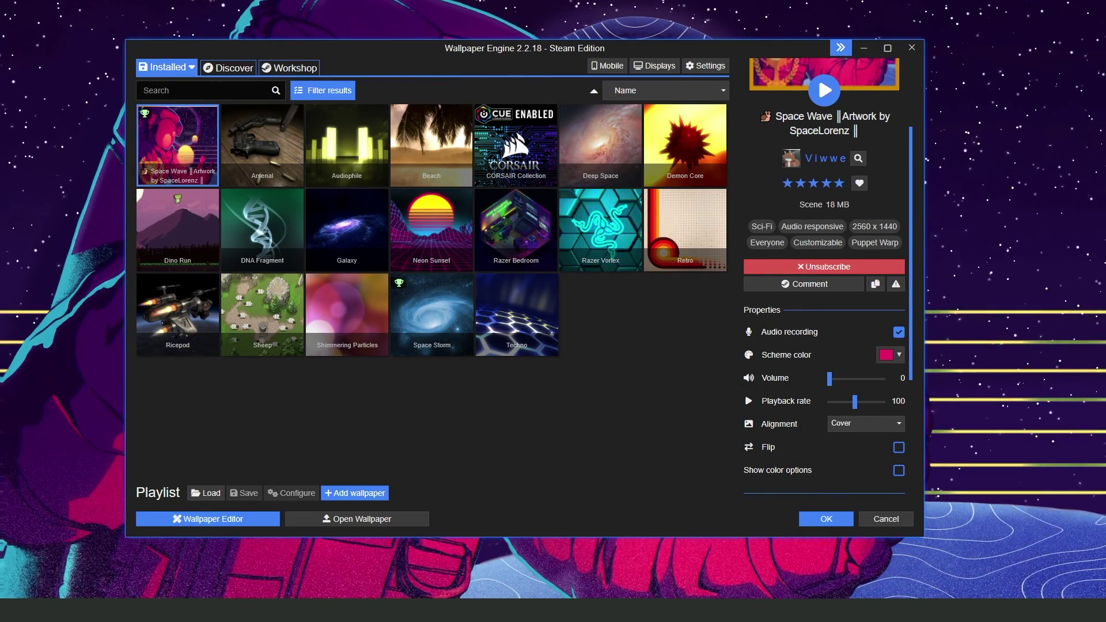
# - Show the hidden tray icons and open Wallpaper Engine's menu (Change Wallpaper, Settings, Pause, Quit)
pyautogui.click(917, 615)
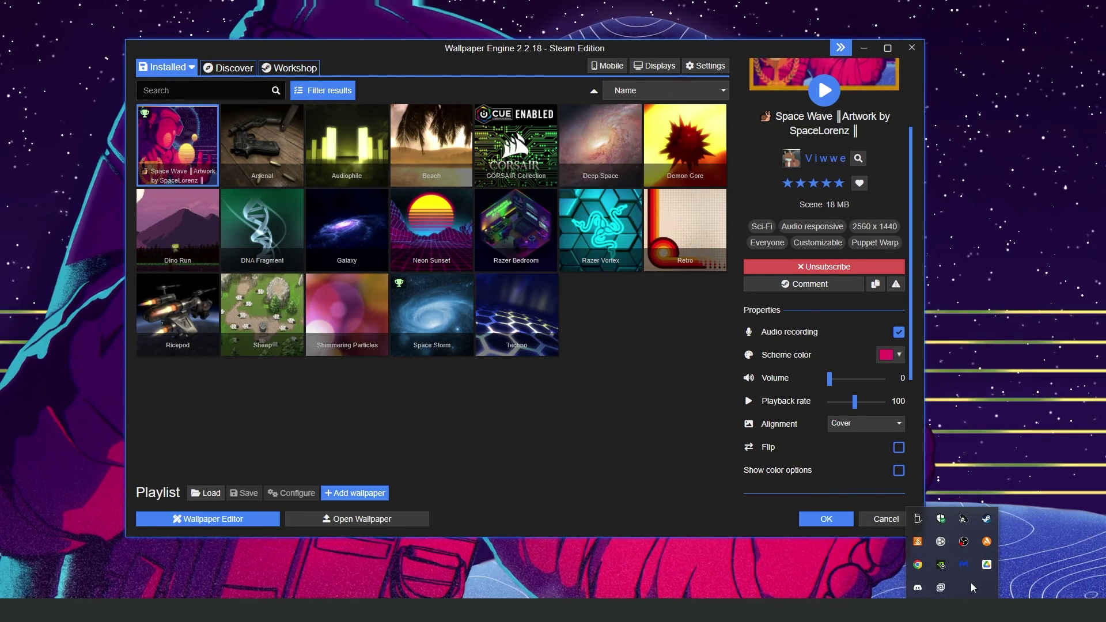
pyautogui.rightClick(941, 588)
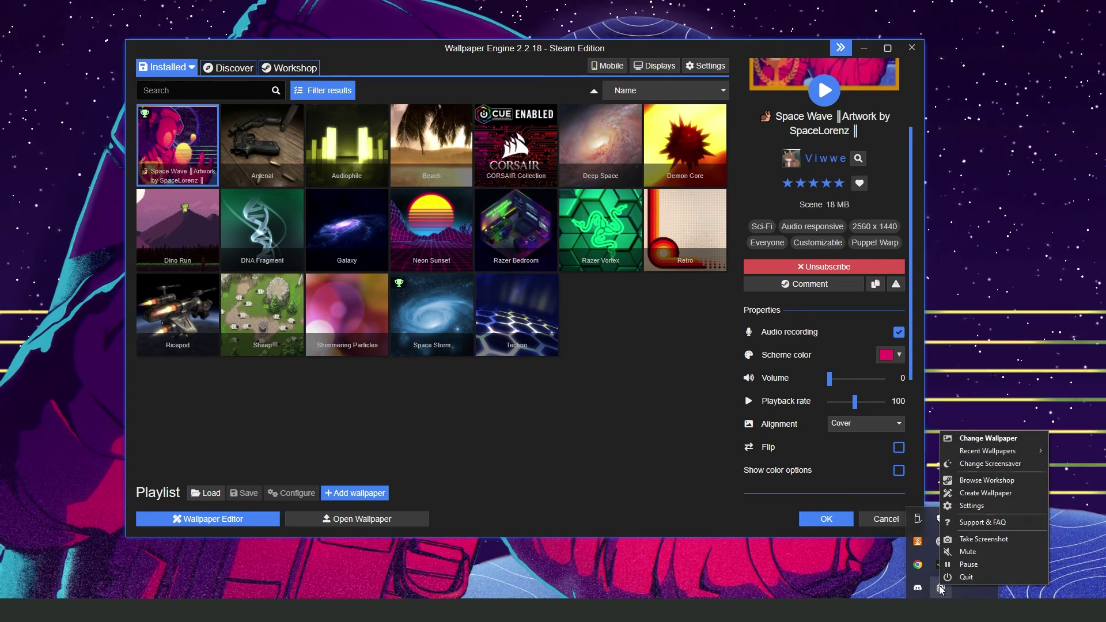
# - Toggle Start with Windows in General settings, leaving it off, and confirm with OK
pyautogui.click(970, 506)
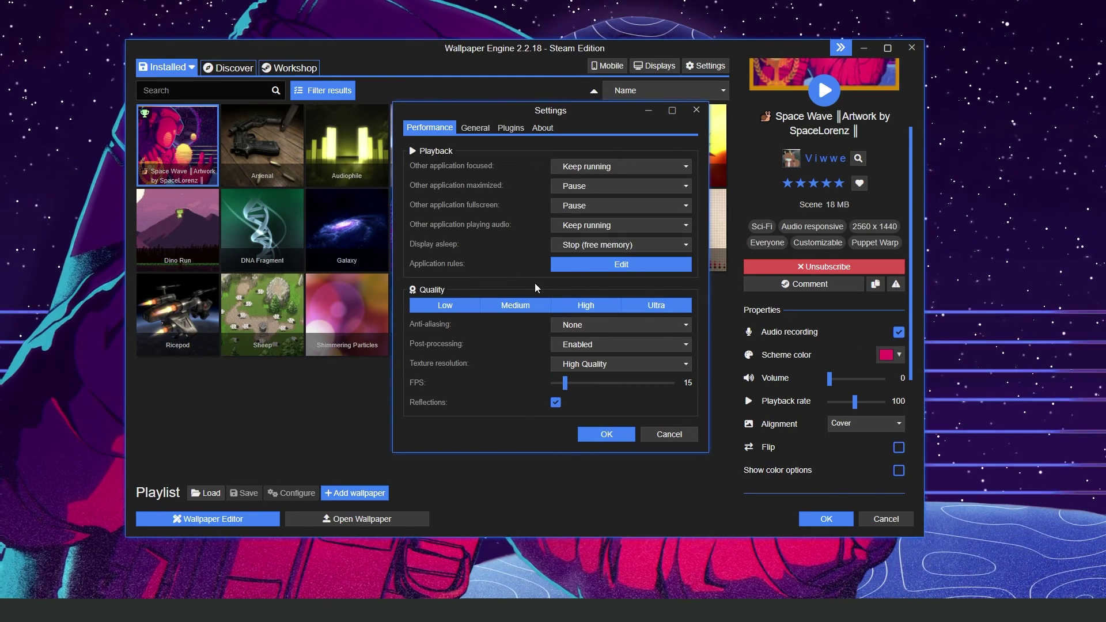
pyautogui.click(472, 130)
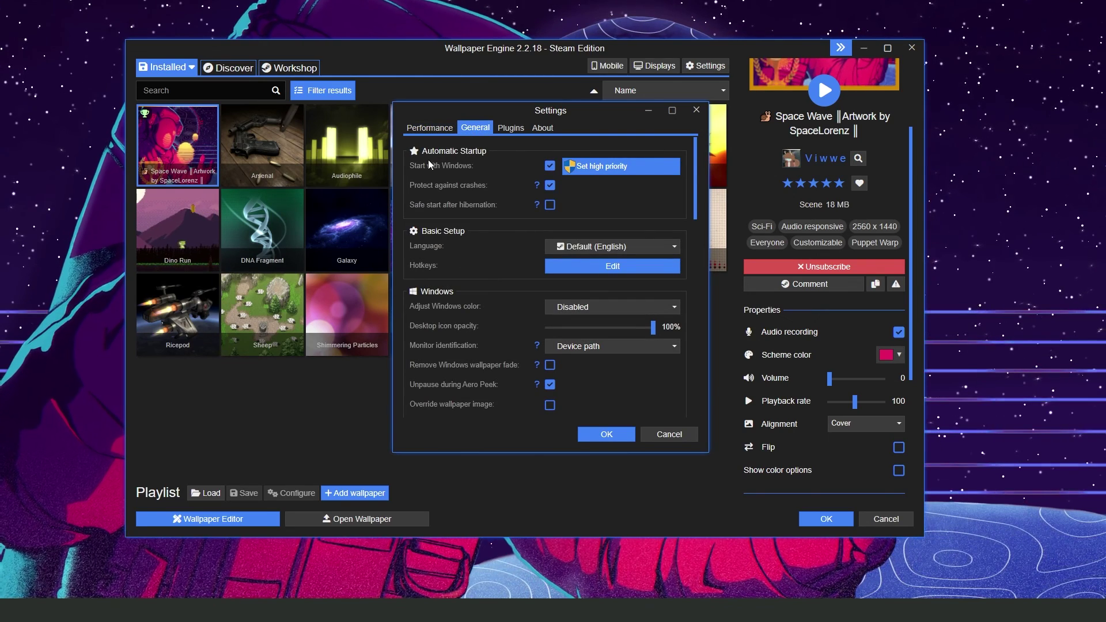
pyautogui.click(549, 167)
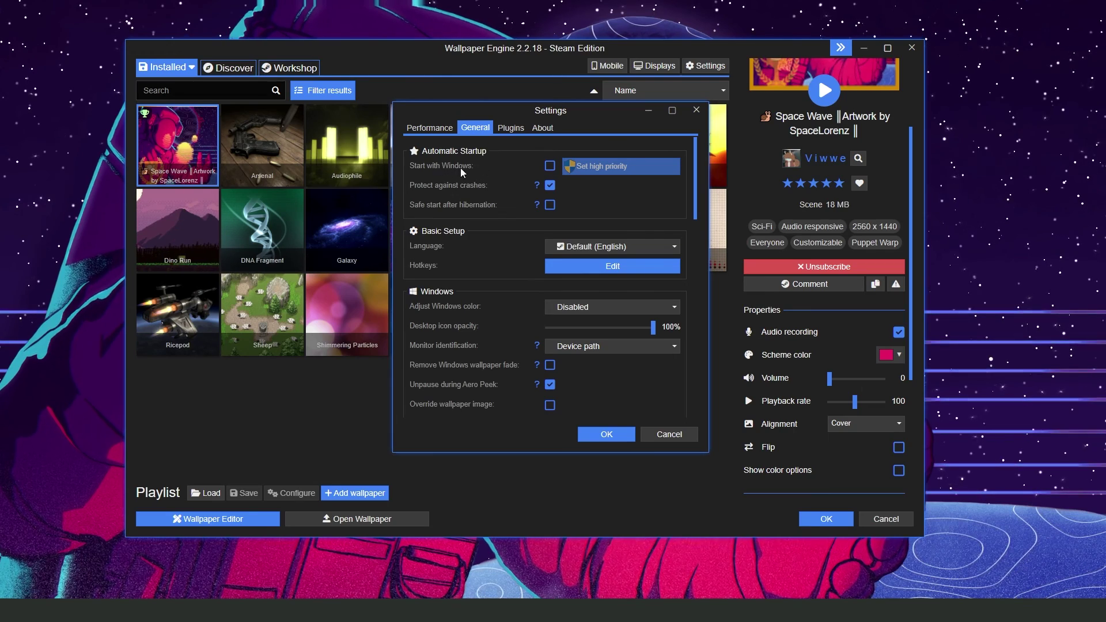
pyautogui.click(570, 168)
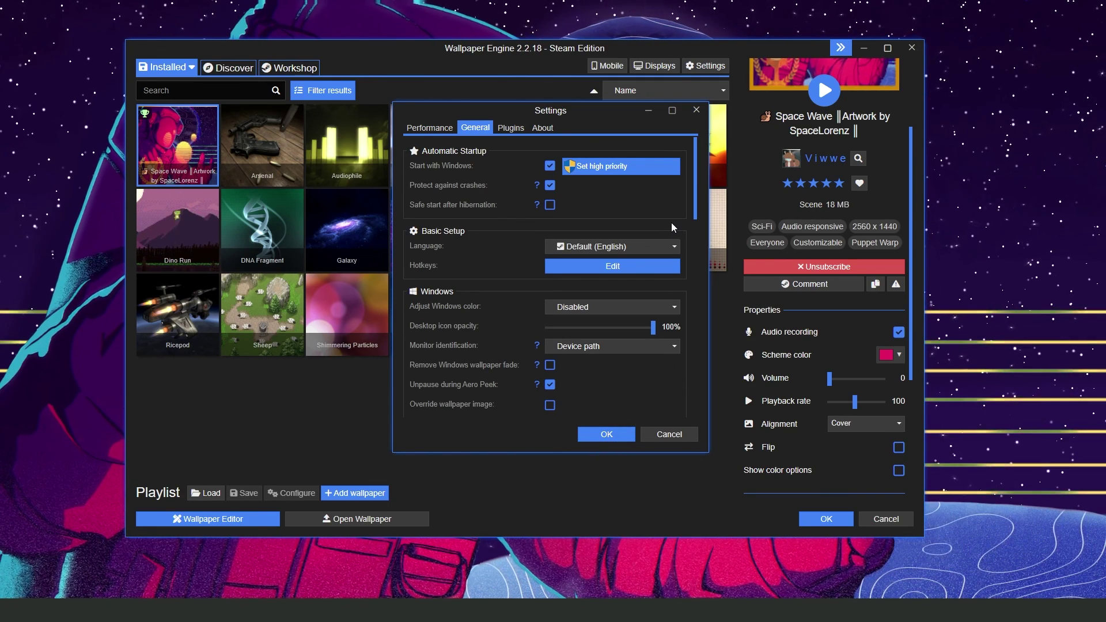
pyautogui.click(549, 167)
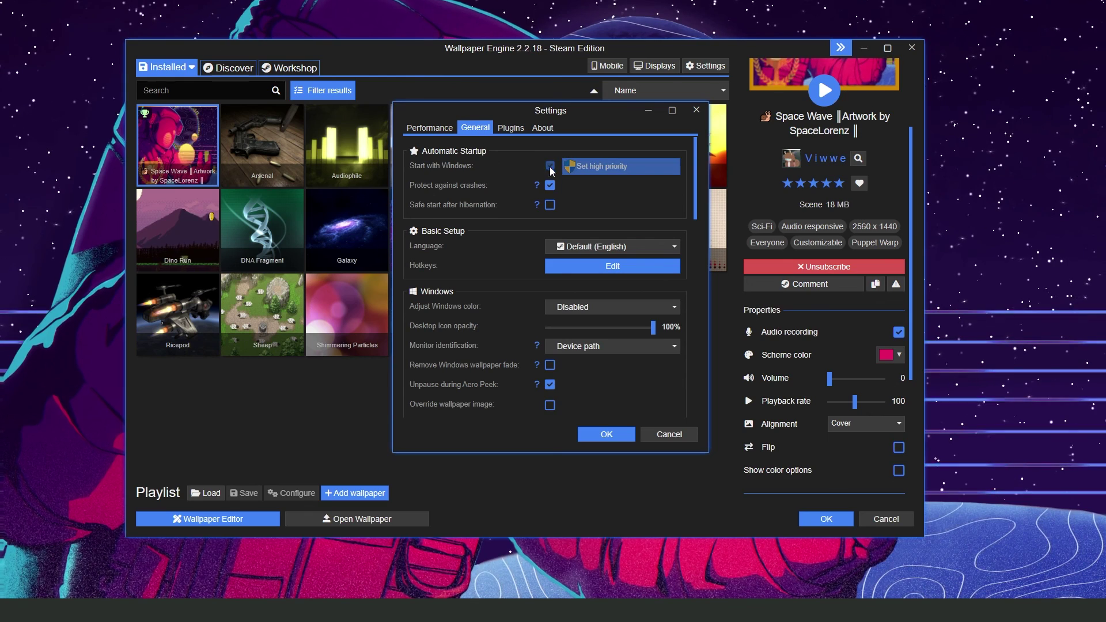
pyautogui.click(607, 433)
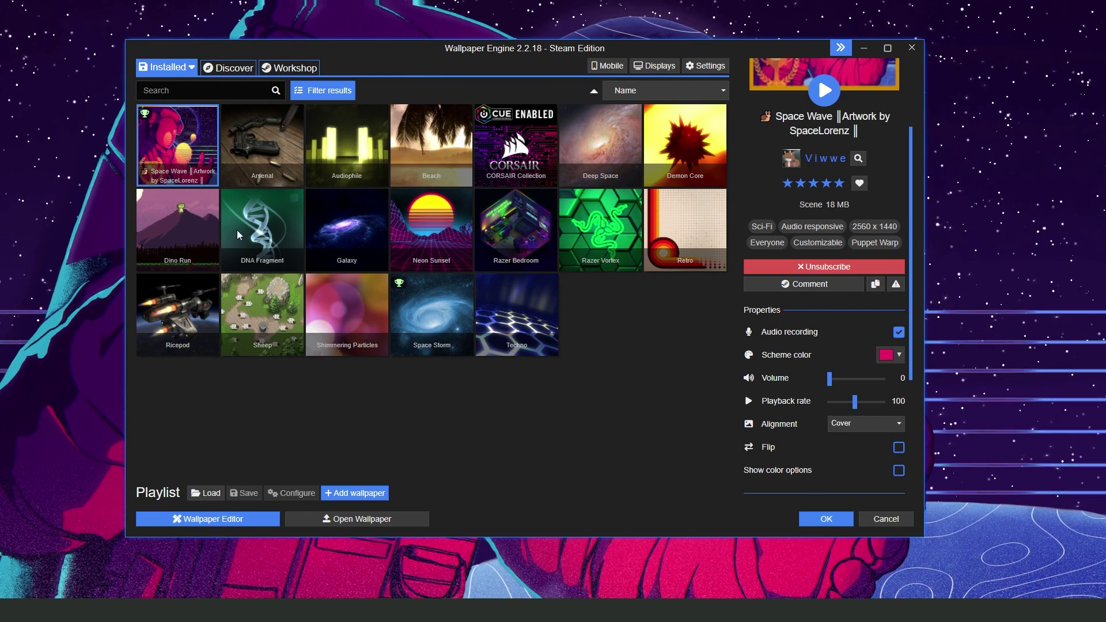
# - Apply Arsenal from the Installed grid, then switch the wallpaper to Space Storm
pyautogui.click(270, 143)
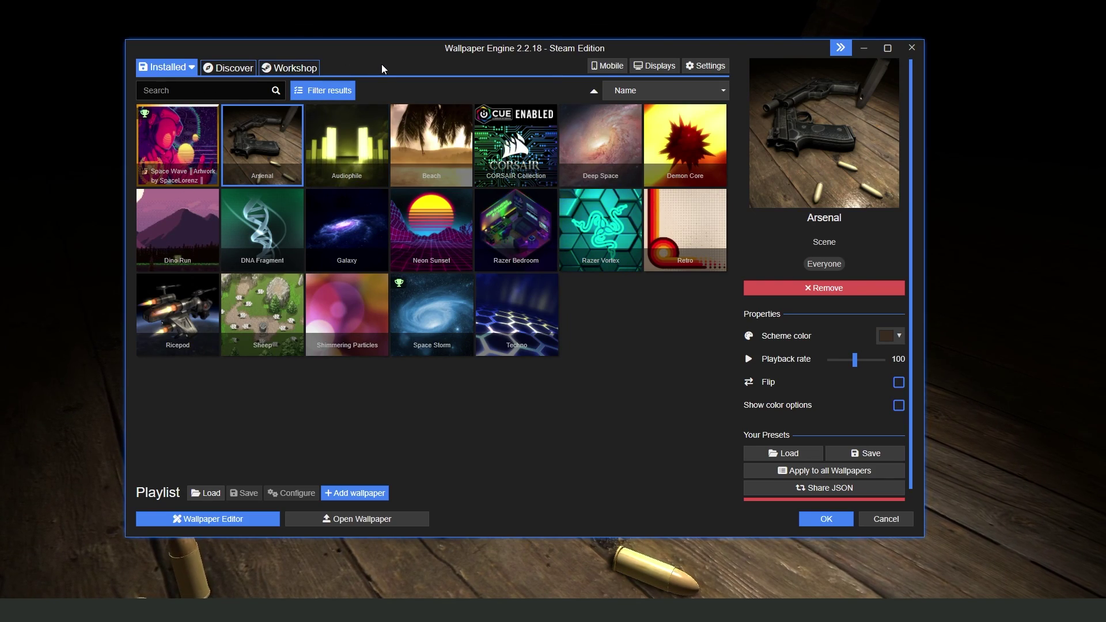
pyautogui.click(431, 314)
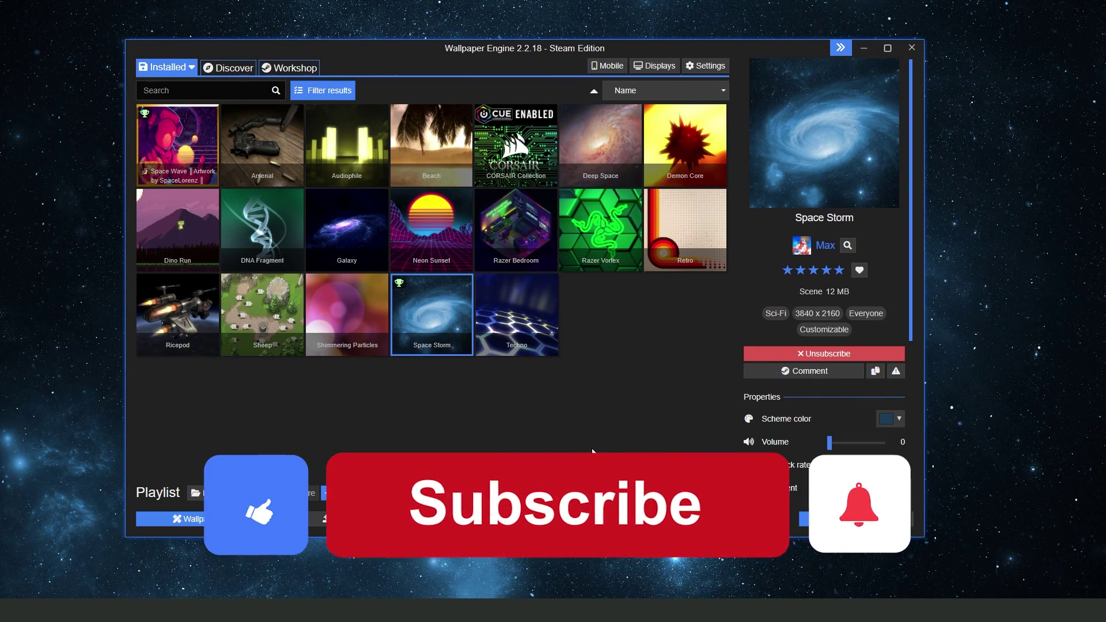